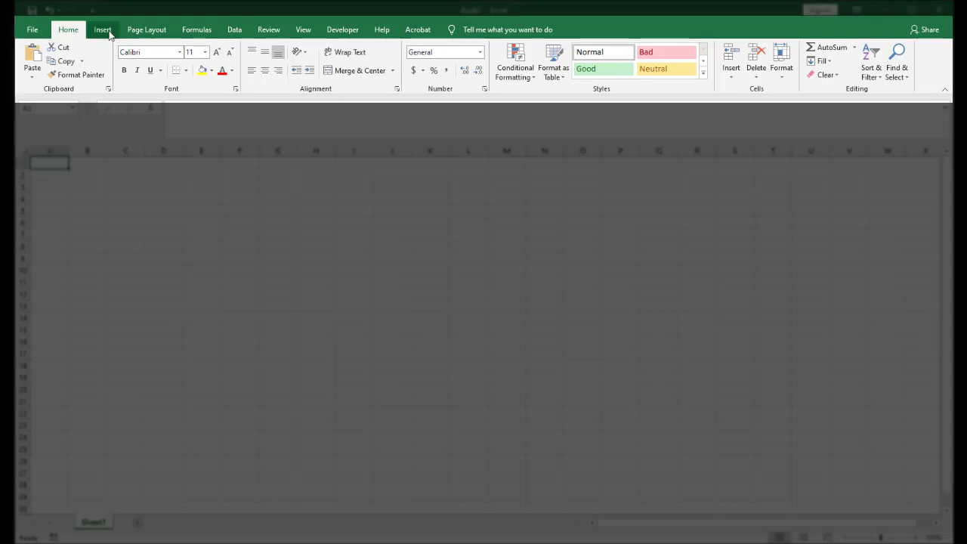
{"action": "left_click", "coordinate": [108, 33]}
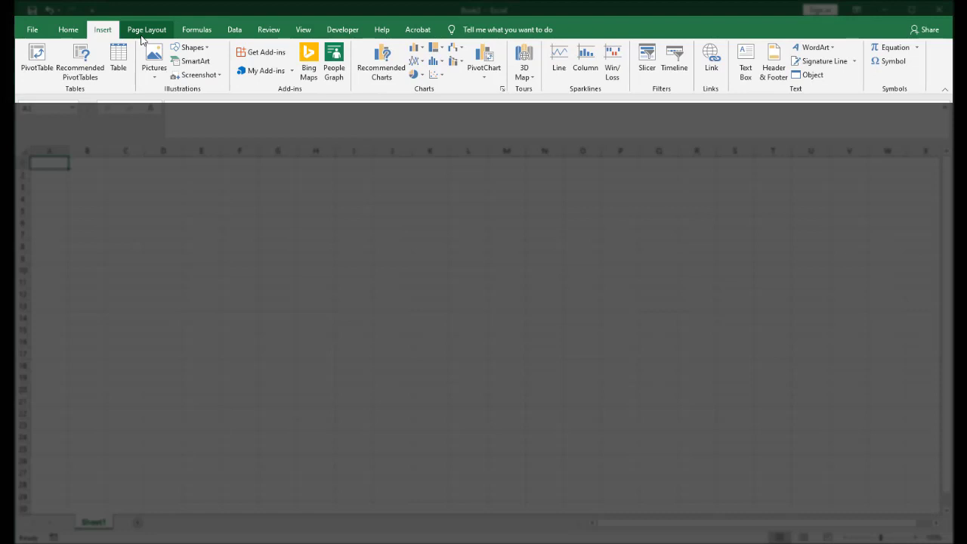
{"action": "left_click", "coordinate": [143, 33]}
{"action": "left_click", "coordinate": [186, 34]}
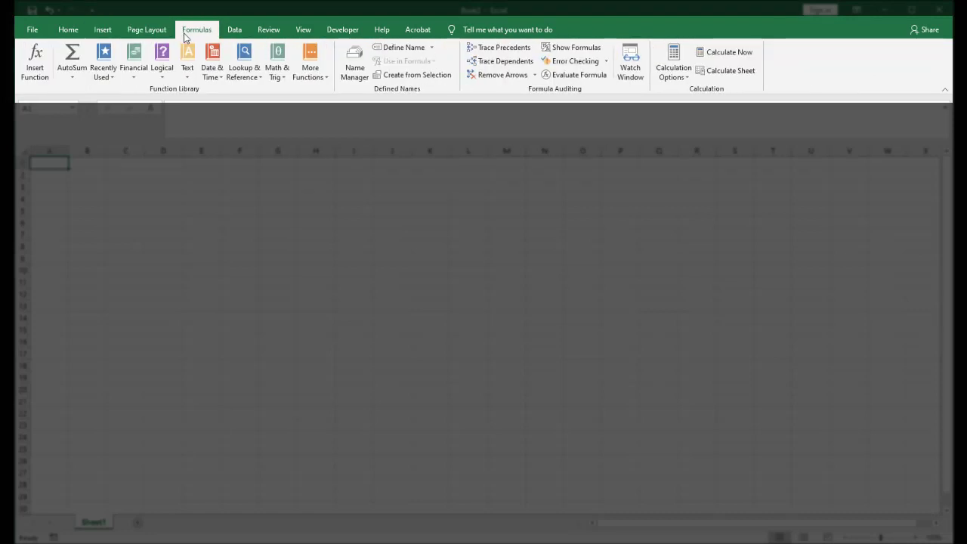
{"action": "left_click", "coordinate": [227, 34]}
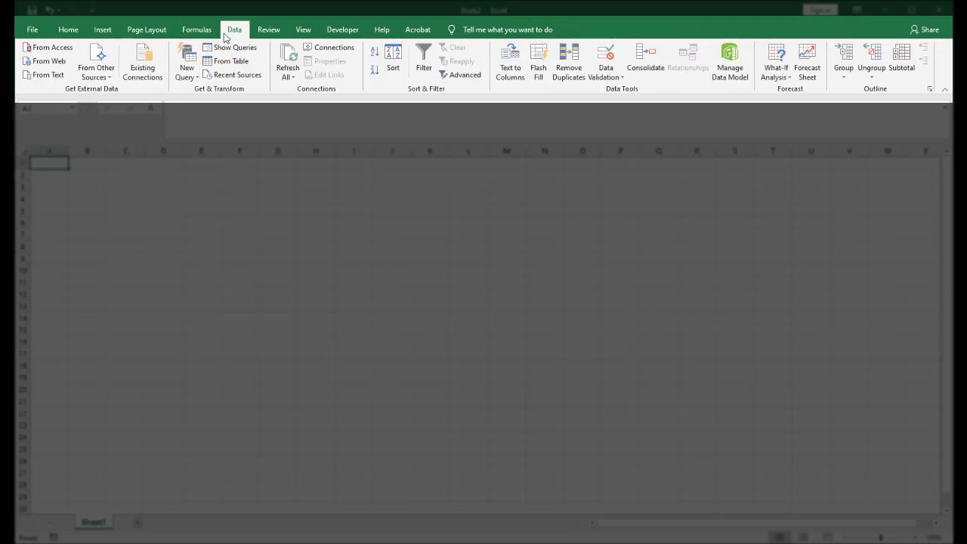
{"action": "left_click", "coordinate": [265, 30]}
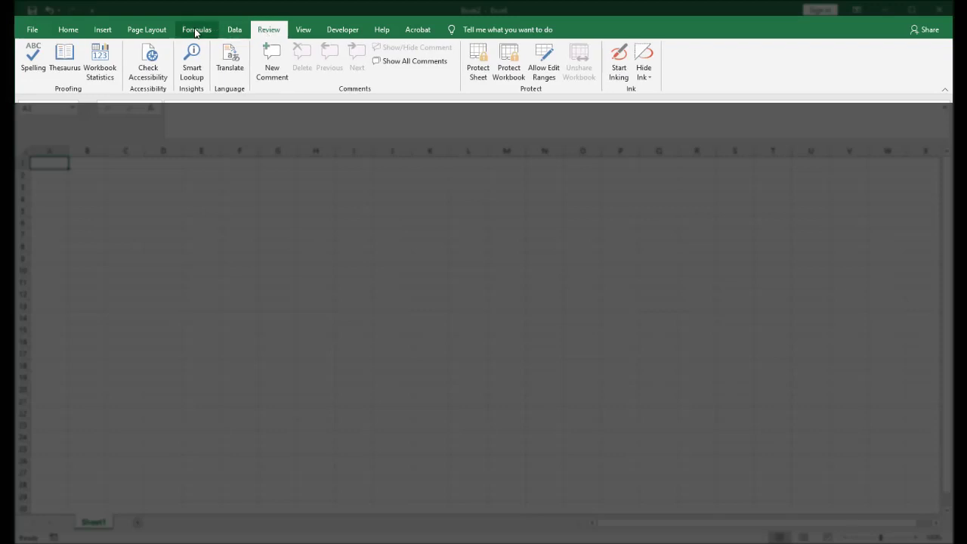
{"action": "left_click", "coordinate": [69, 29]}
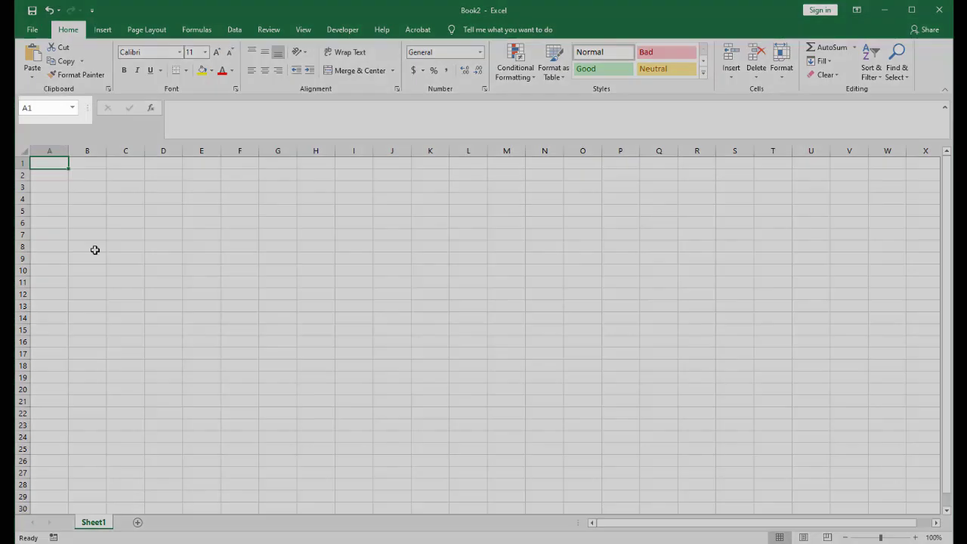
- Enter the text Hello in cell B8 through the formula bar
{"action": "left_click", "coordinate": [95, 250]}
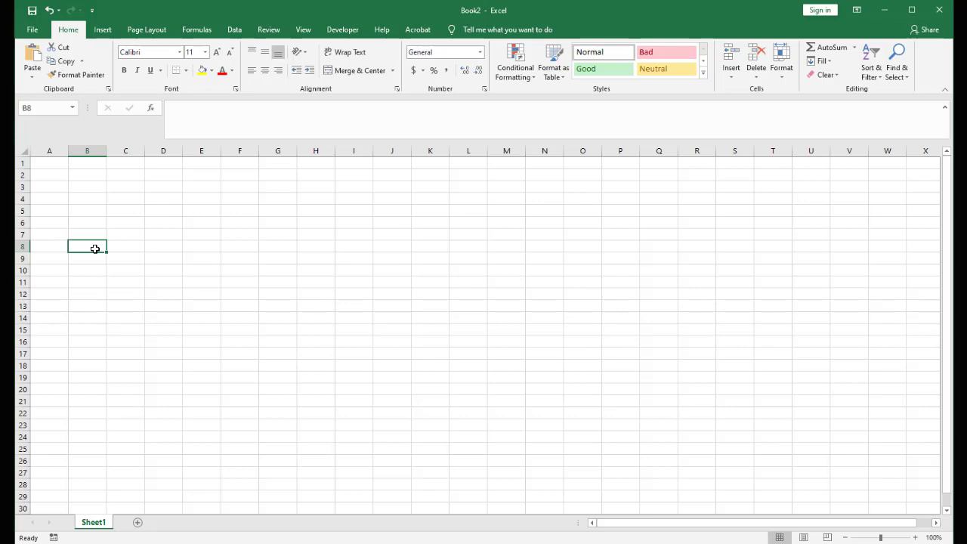
{"action": "left_click", "coordinate": [211, 115]}
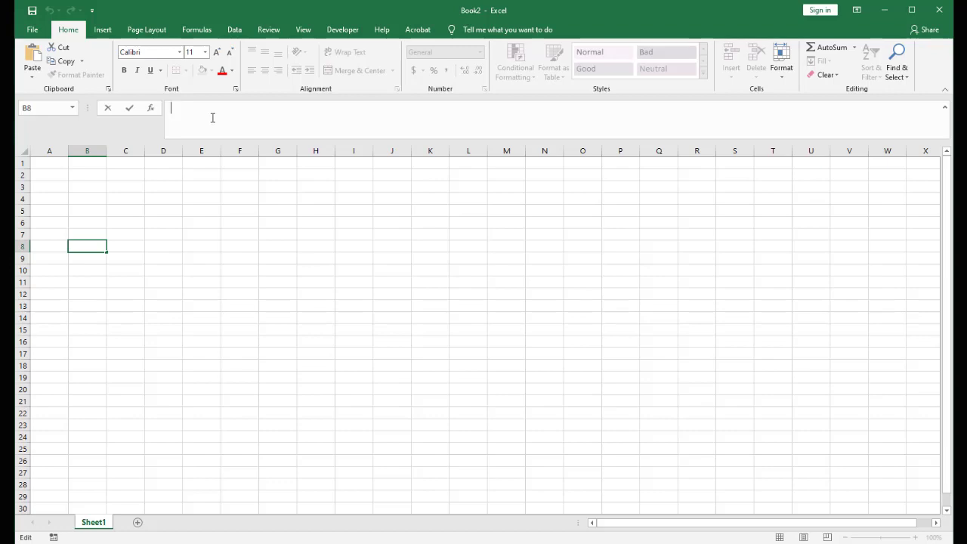
{"action": "type", "text": "Hello"}
{"action": "key", "text": "Return"}
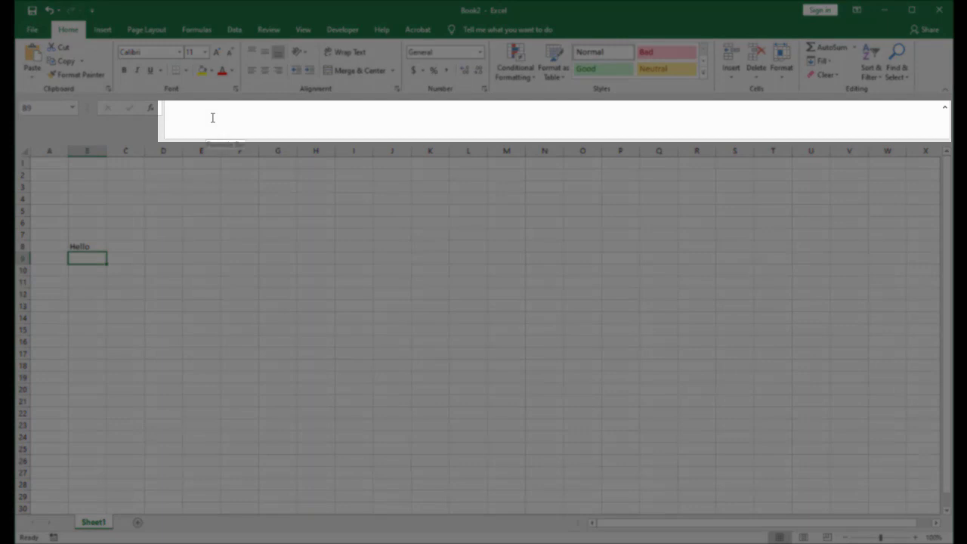
- Browse the Financial and Date & Time categories in Insert Function and leave without inserting a function
{"action": "left_click", "coordinate": [212, 118]}
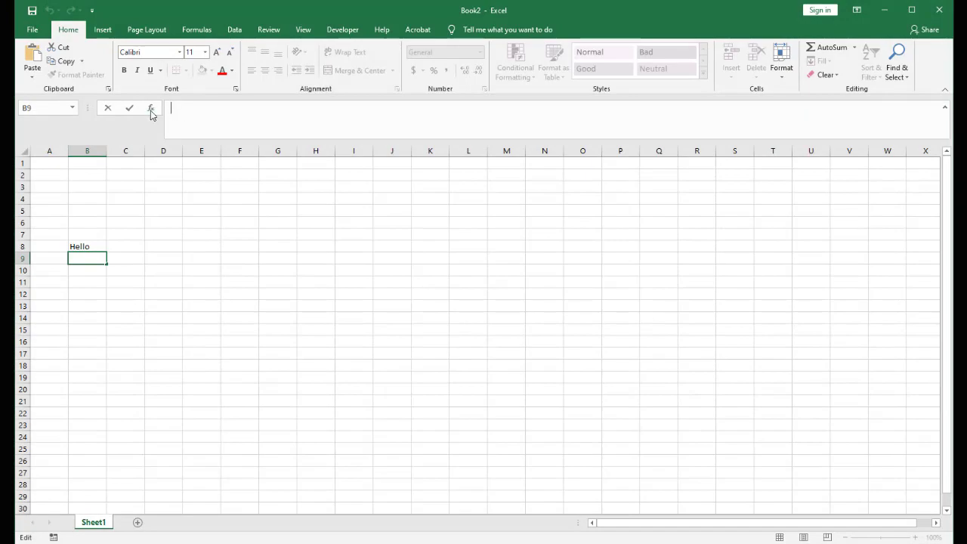
{"action": "left_click", "coordinate": [151, 112]}
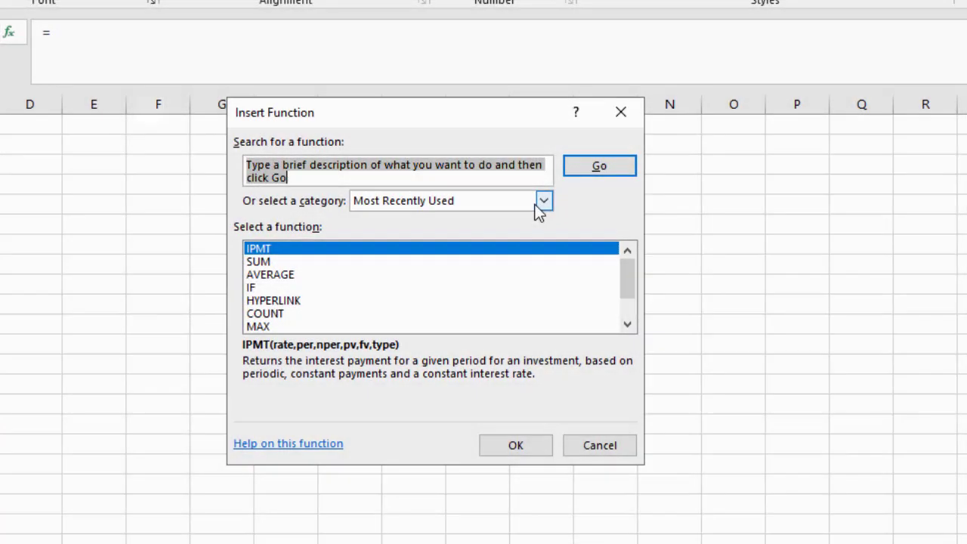
{"action": "left_click", "coordinate": [542, 207]}
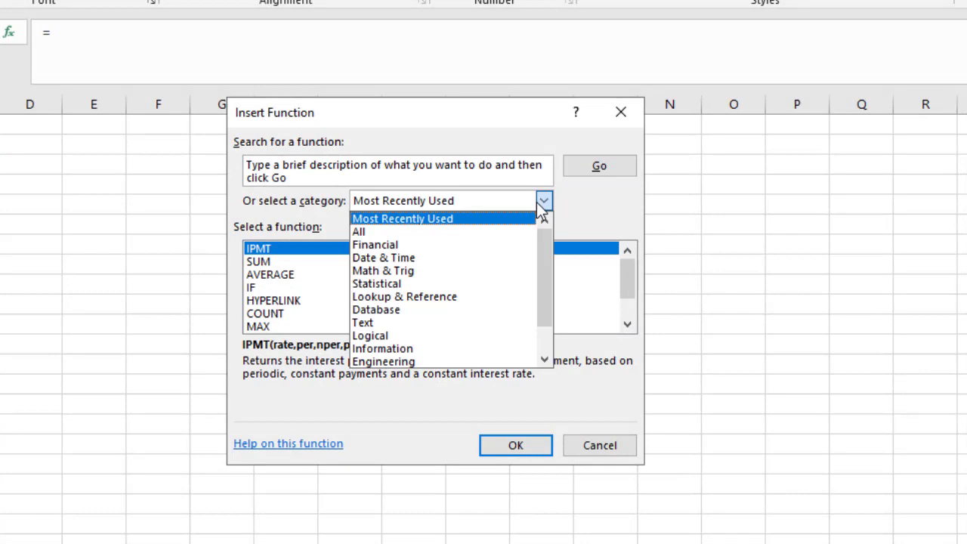
{"action": "left_click", "coordinate": [526, 246]}
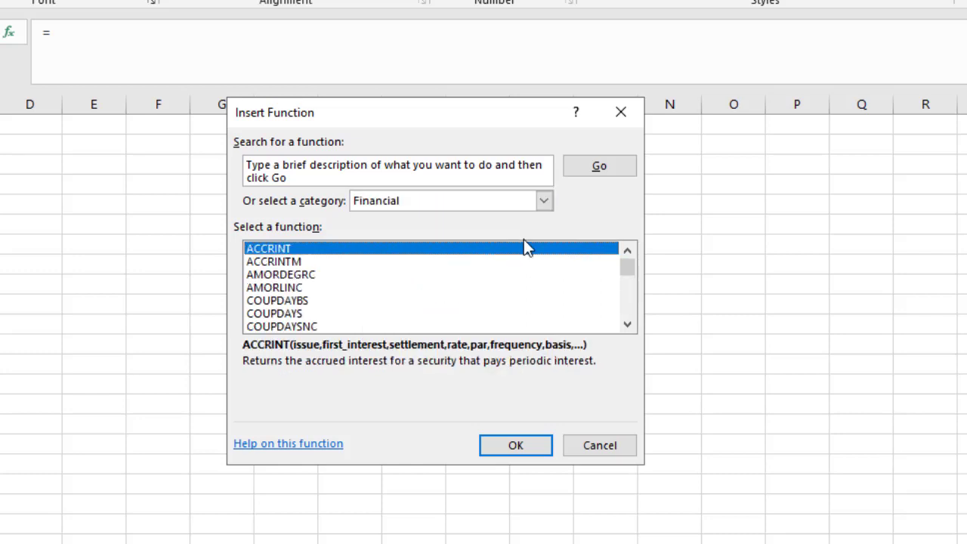
{"action": "scroll", "coordinate": [533, 276], "scroll_direction": "down", "scroll_amount": 1}
{"action": "scroll", "coordinate": [534, 278], "scroll_direction": "up", "scroll_amount": 1}
{"action": "left_click", "coordinate": [544, 201]}
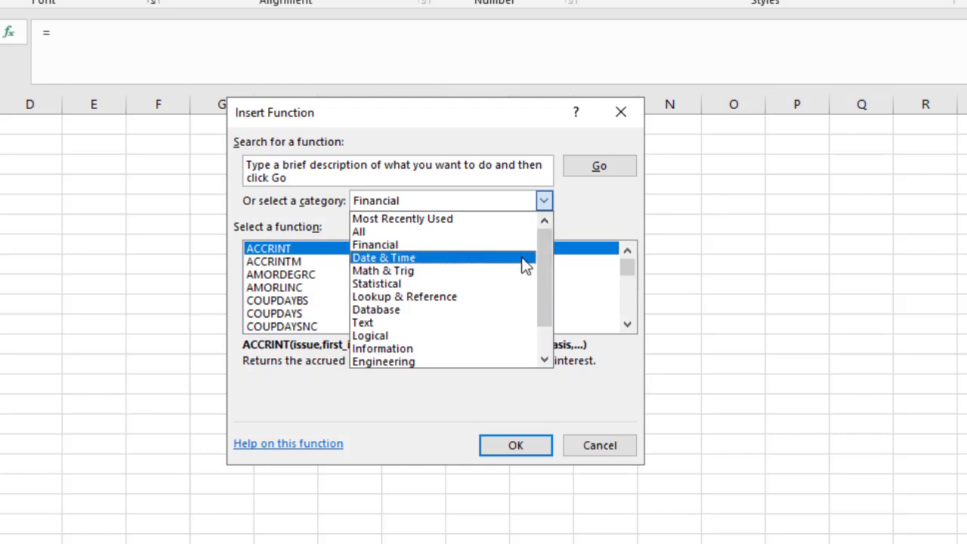
{"action": "left_click", "coordinate": [524, 259]}
{"action": "left_click", "coordinate": [538, 204]}
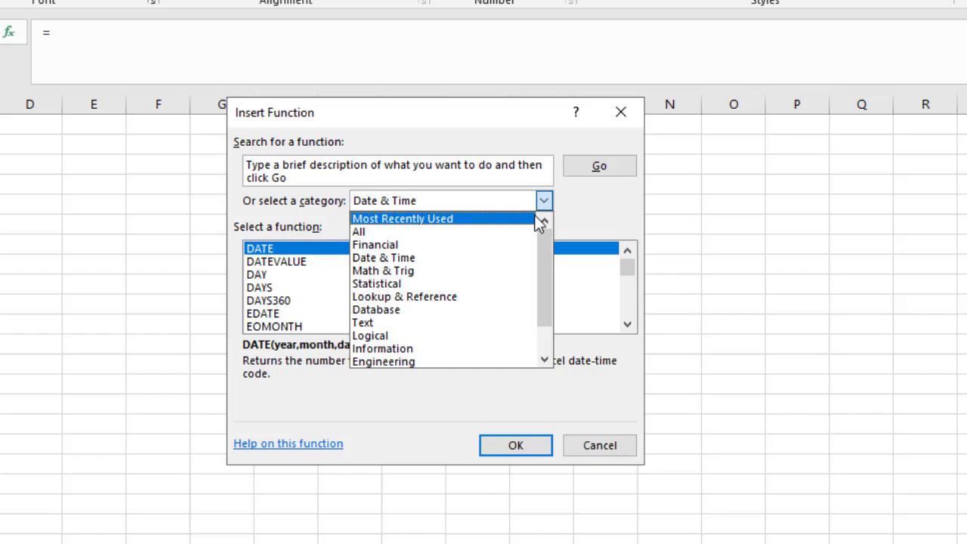
{"action": "left_click", "coordinate": [614, 454]}
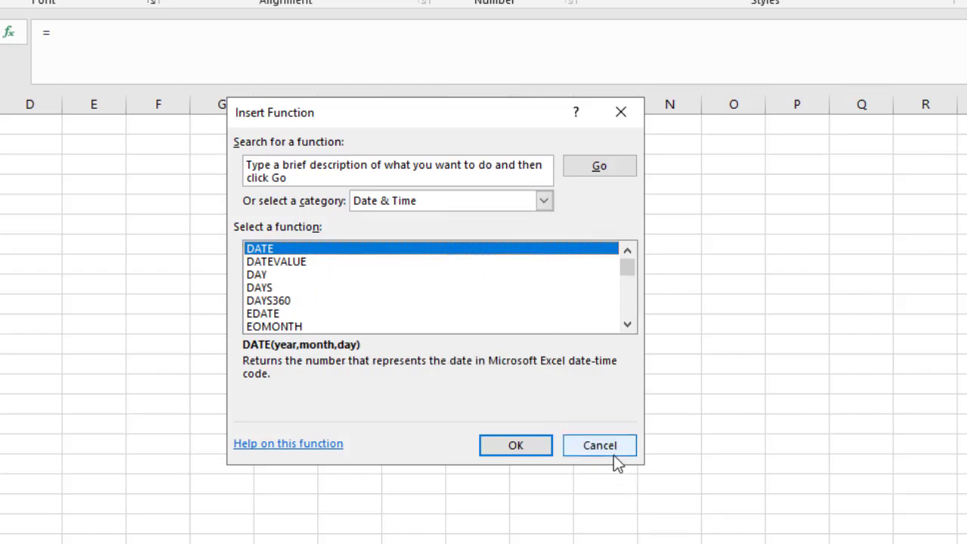
{"action": "left_click", "coordinate": [613, 453]}
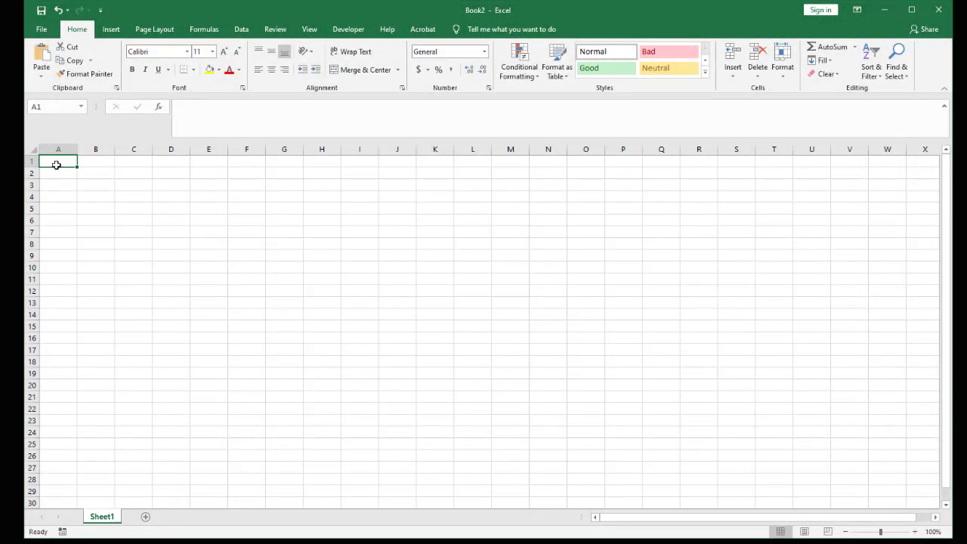
- Rename the worksheet Sheet1 as Example1
{"action": "double_click", "coordinate": [94, 518]}
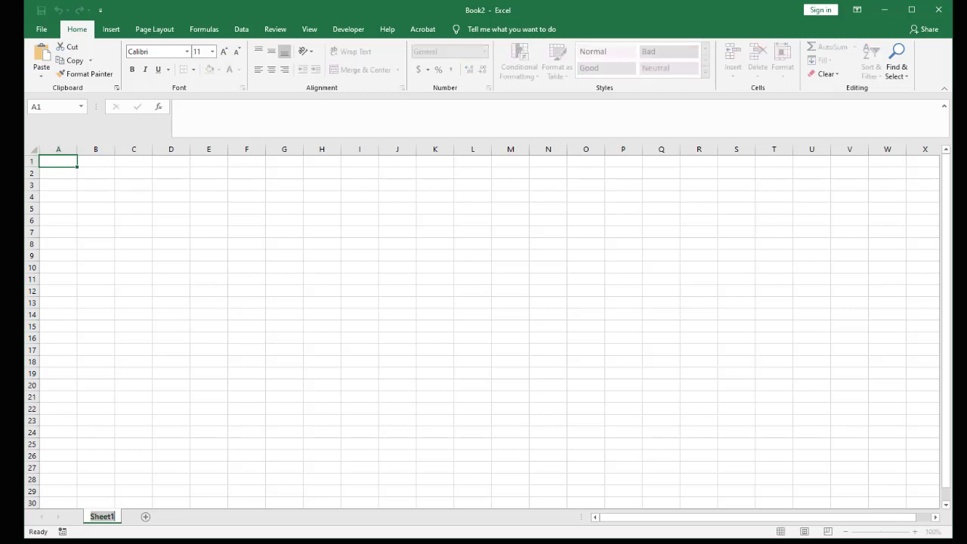
{"action": "type", "text": "Example1"}
{"action": "key", "text": "Return"}
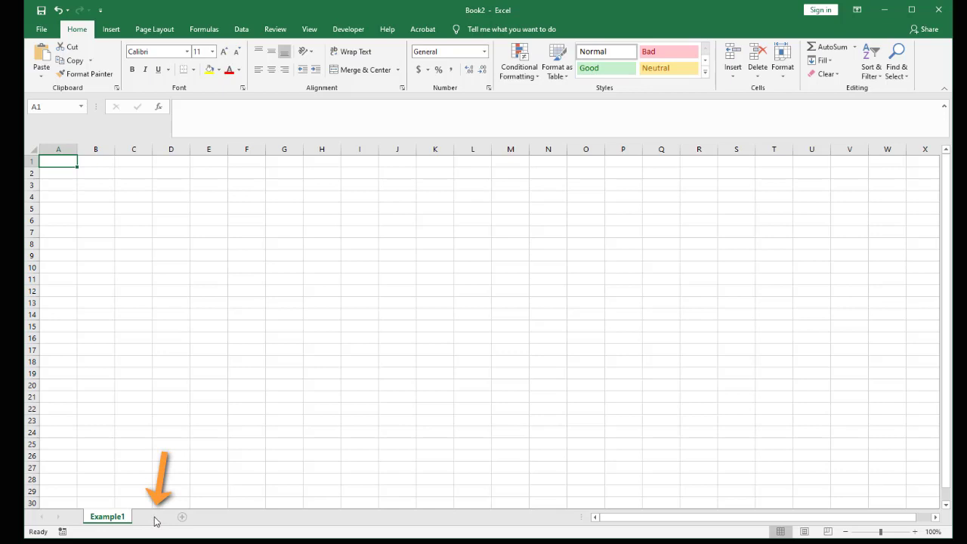
- Add a second worksheet and enter Title Information in its cell A1
{"action": "left_click", "coordinate": [181, 517]}
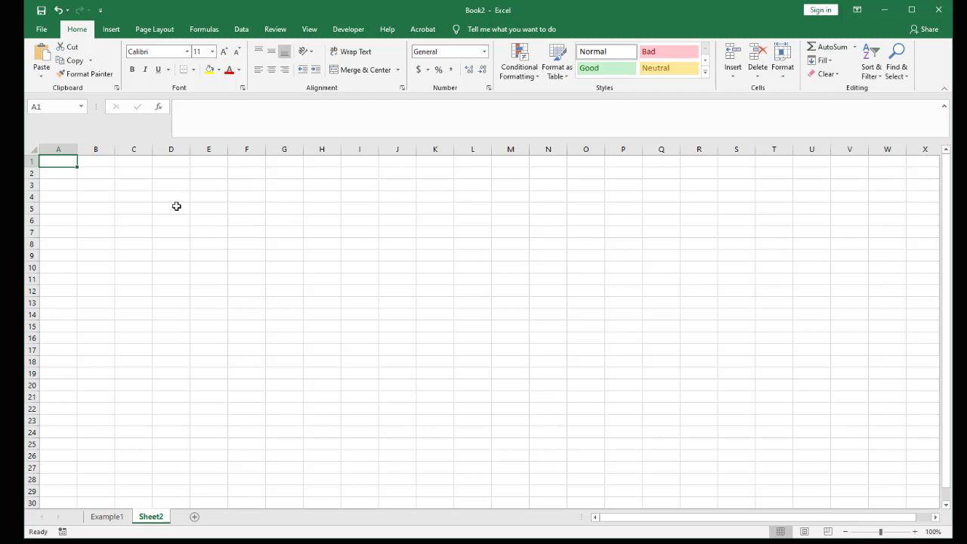
{"action": "double_click", "coordinate": [51, 161]}
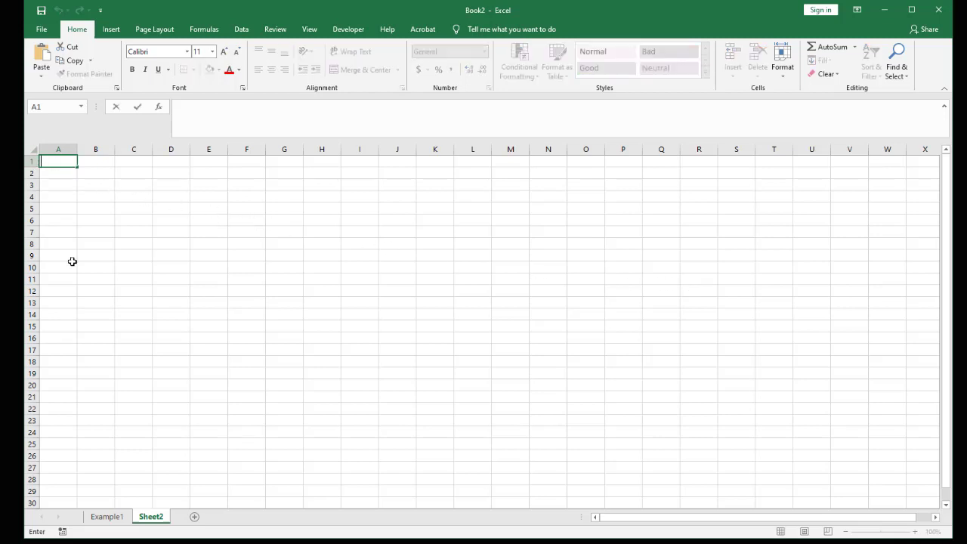
{"action": "type", "text": "Title Information"}
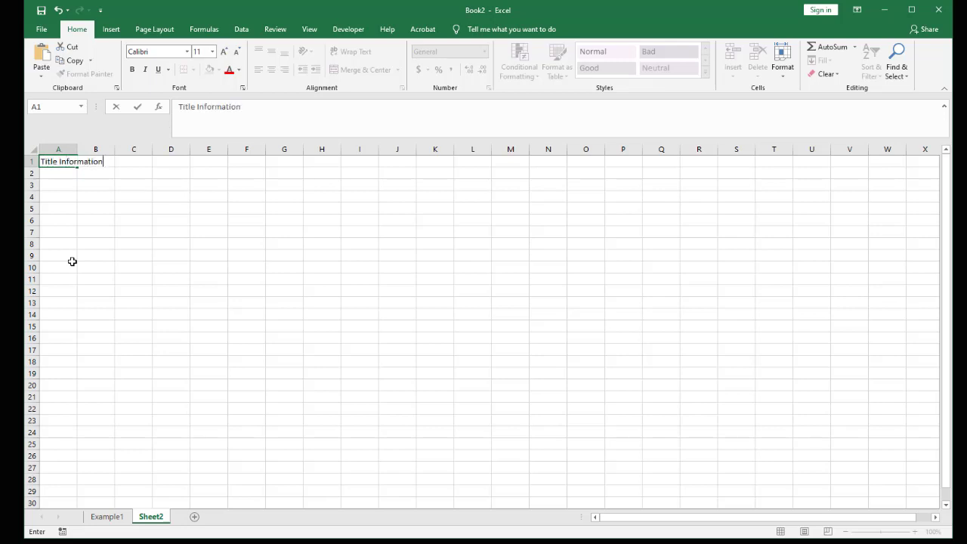
{"action": "key", "text": "Return"}
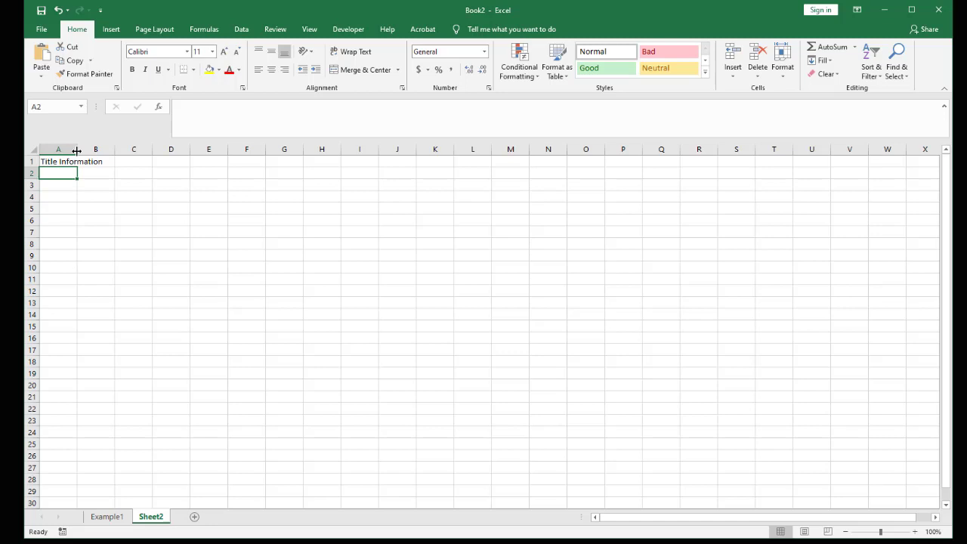
- Widen column A and autofit its width to the title text
{"action": "left_click_drag", "start_coordinate": [75, 150], "coordinate": [116, 151]}
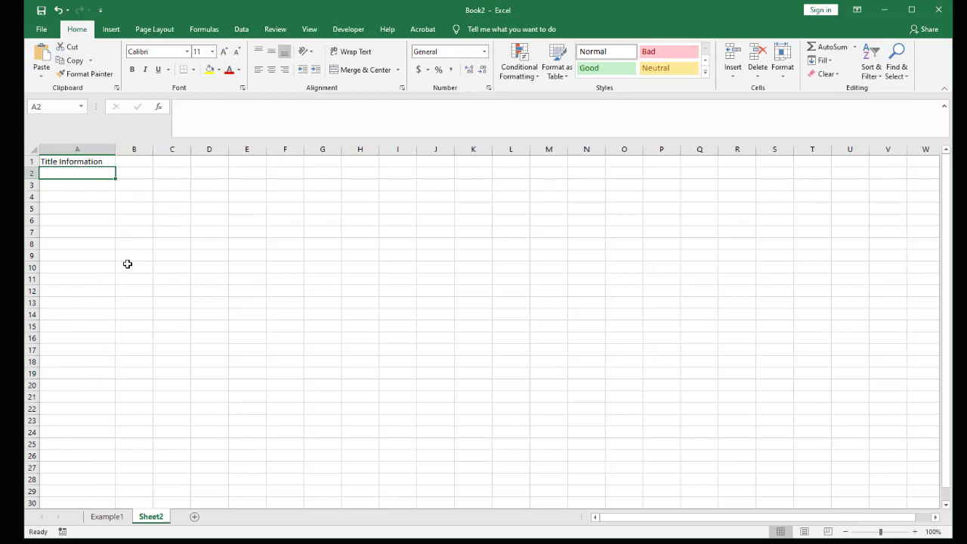
{"action": "double_click", "coordinate": [115, 149]}
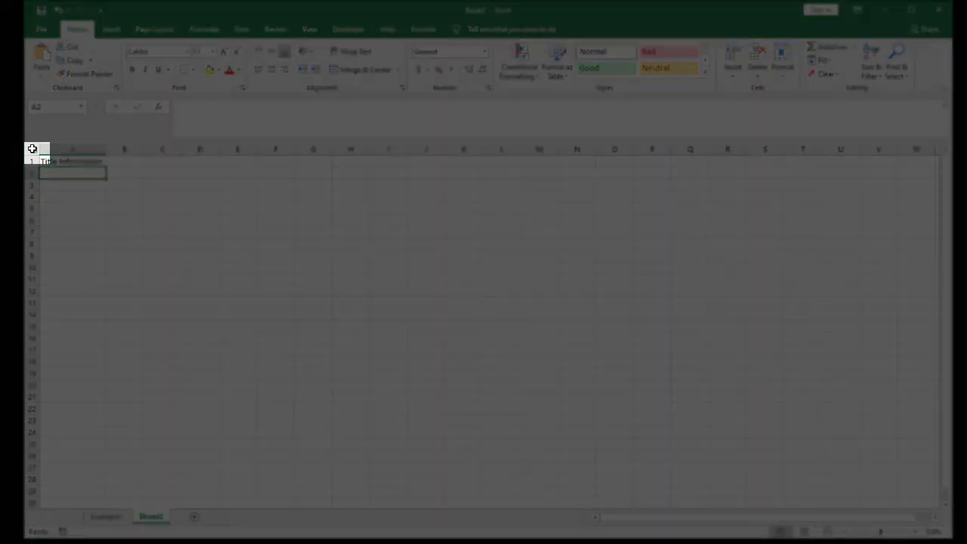
- Select all cells of the worksheet at once and return to the single cell B1
{"action": "left_click", "coordinate": [32, 149]}
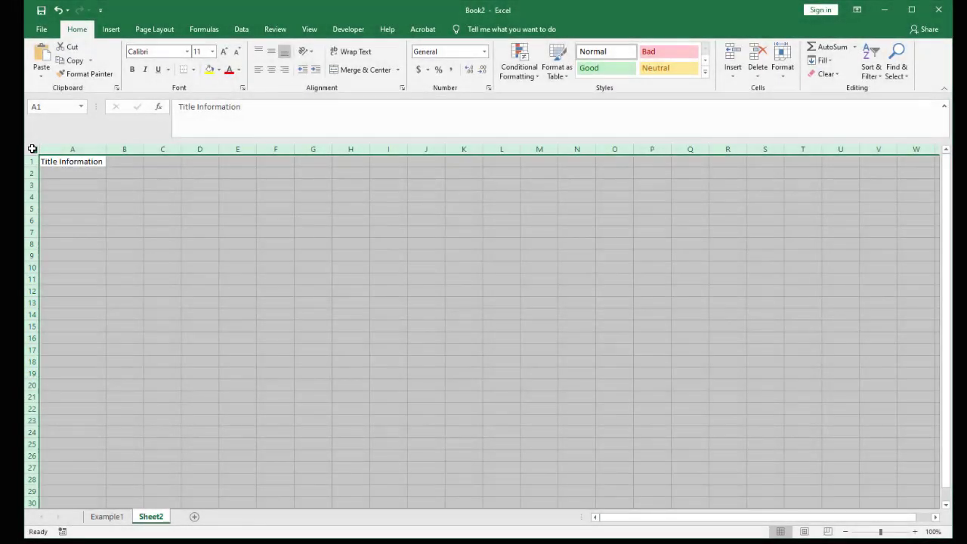
{"action": "left_click", "coordinate": [71, 159]}
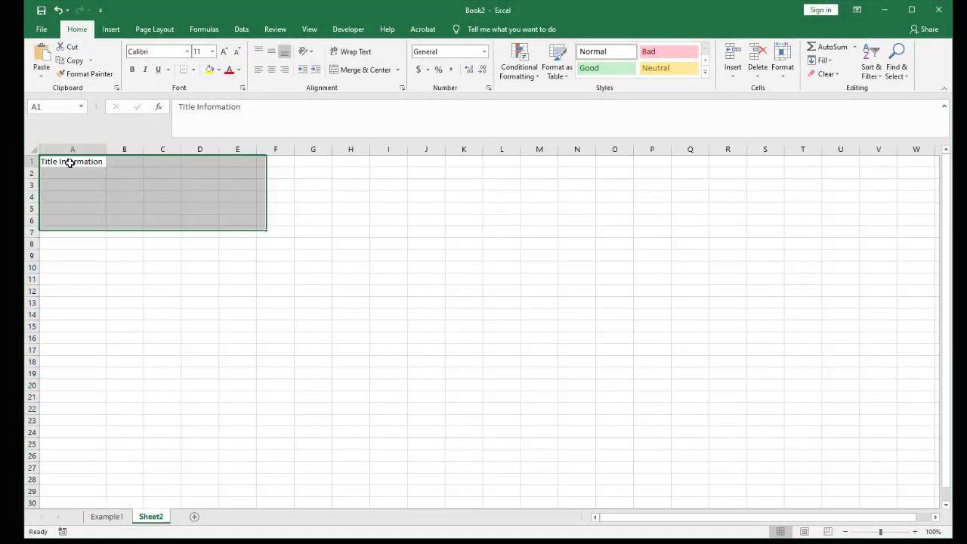
{"action": "left_click", "coordinate": [132, 161]}
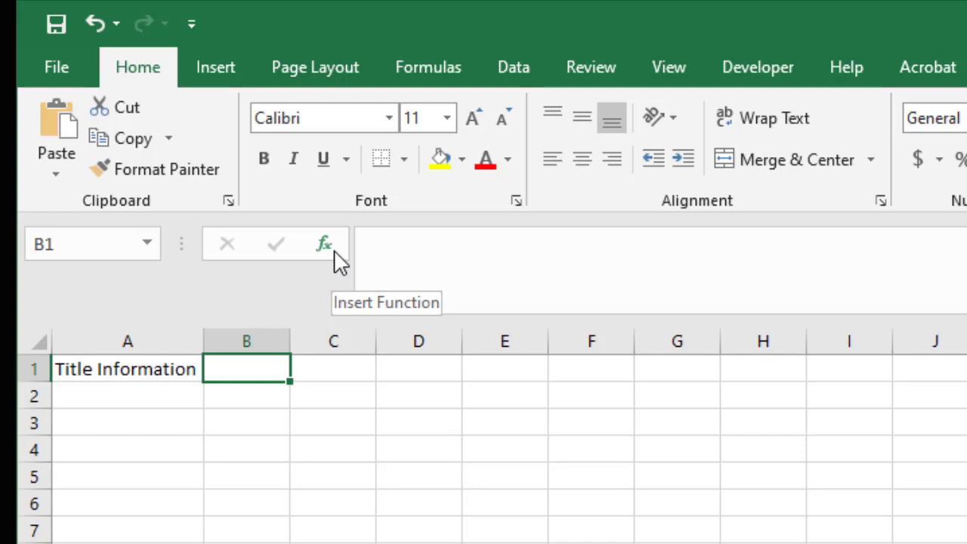
- Enter the month headings June, July and August in cells B3 to D3
{"action": "left_click", "coordinate": [259, 423]}
{"action": "type", "text": "June"}
{"action": "key", "text": "Tab"}
{"action": "type", "text": "July"}
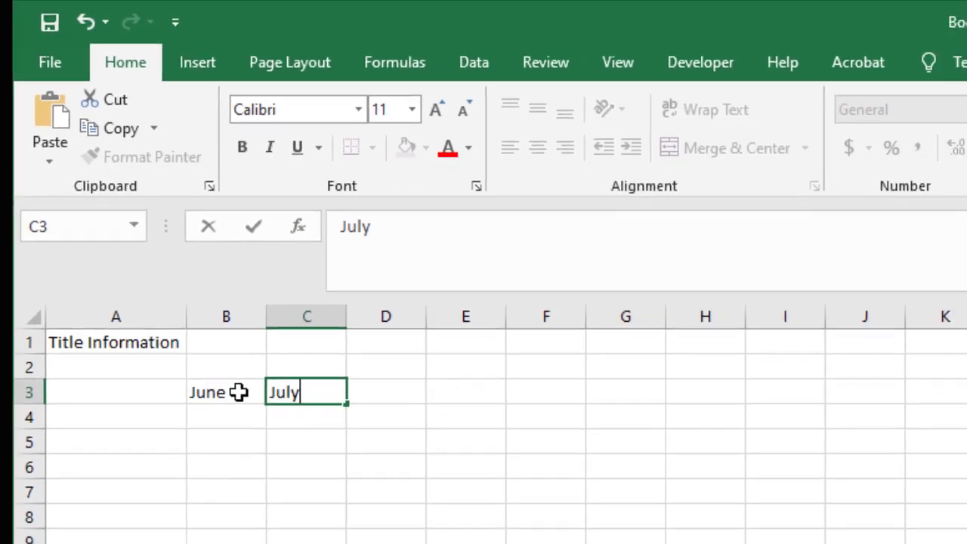
{"action": "key", "text": "Tab"}
{"action": "type", "text": "August"}
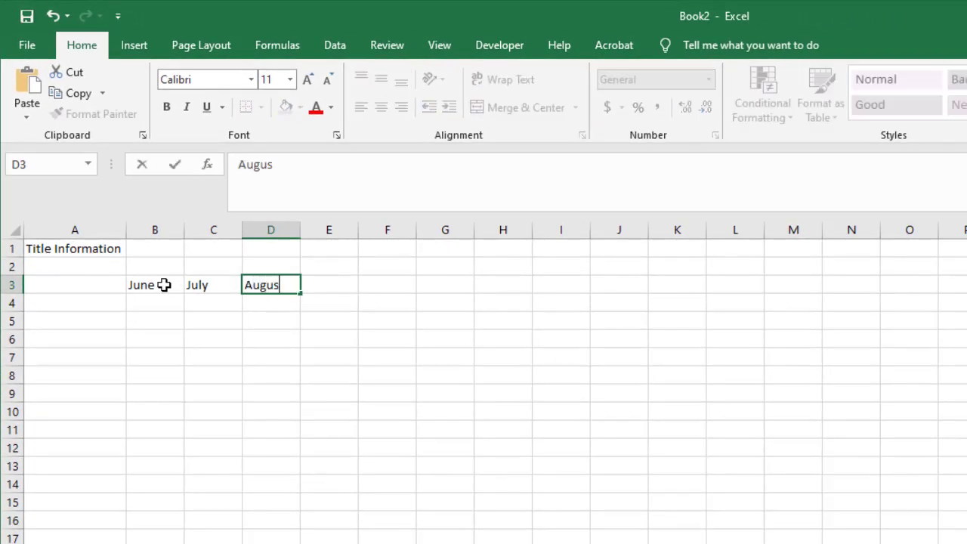
{"action": "key", "text": "Return"}
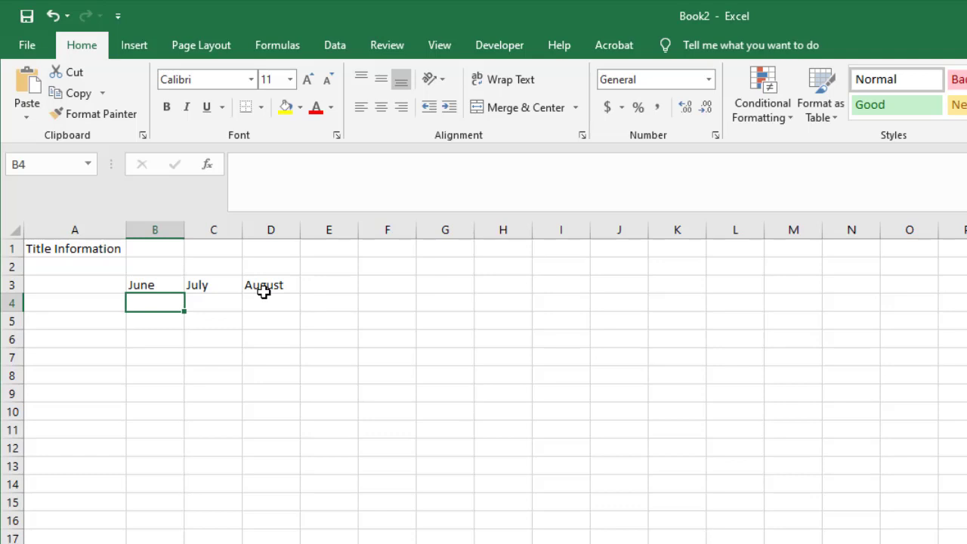
- Select the headings in B3 to D3, view their Quick Analysis formatting options and dismiss them
{"action": "left_click", "coordinate": [154, 285]}
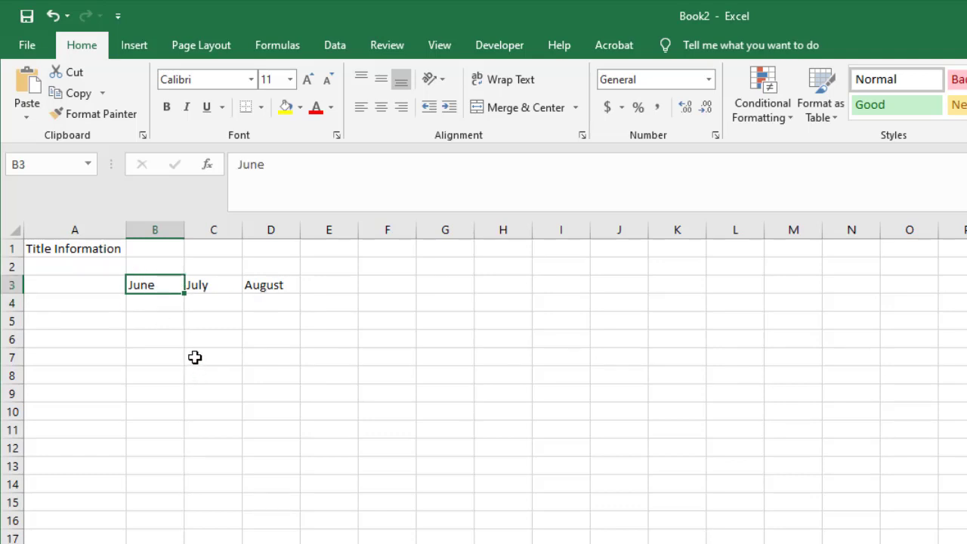
{"action": "left_click", "coordinate": [271, 287], "text": "shift"}
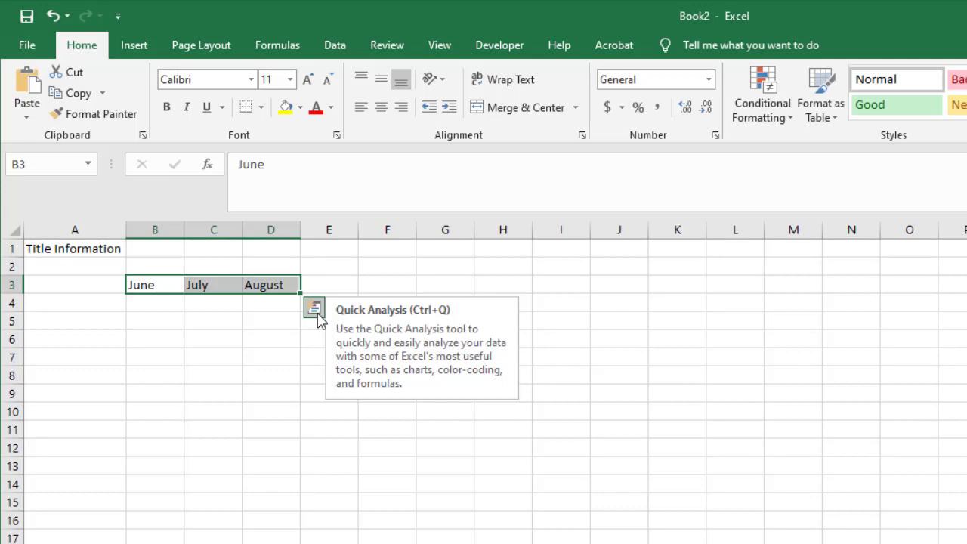
{"action": "left_click", "coordinate": [316, 311]}
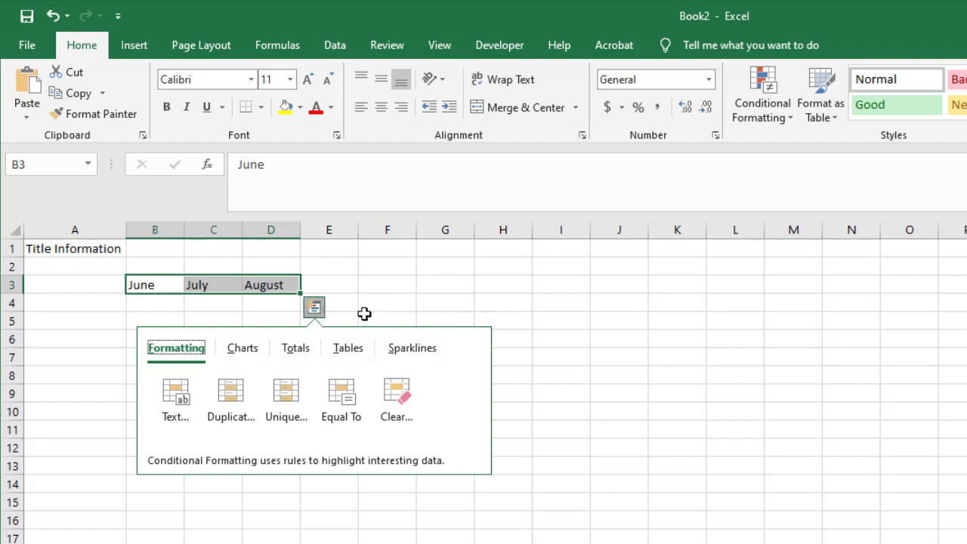
{"action": "left_click", "coordinate": [365, 315]}
{"action": "left_click", "coordinate": [156, 284]}
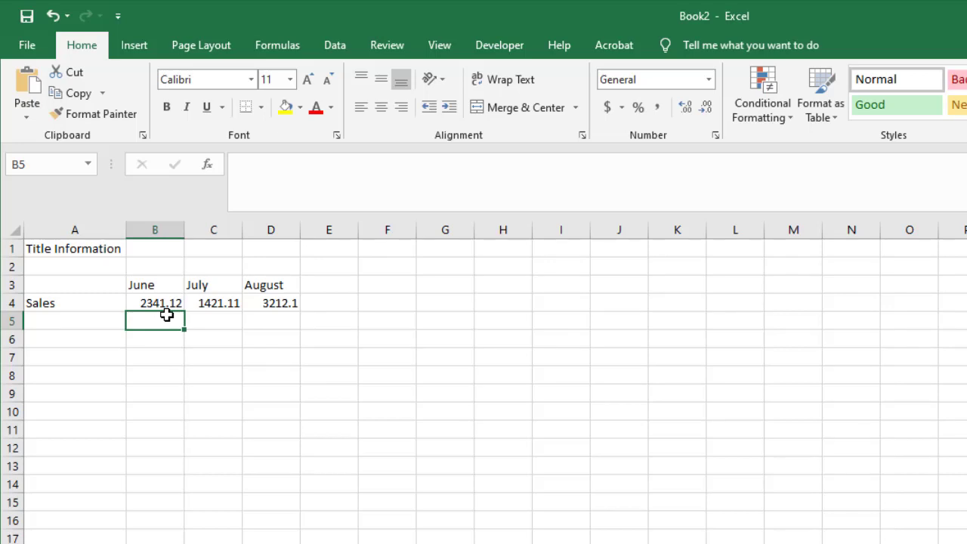
- Select the sales values in B4 to D4, view the available number formats and apply the dollar Accounting format
{"action": "left_click", "coordinate": [161, 299]}
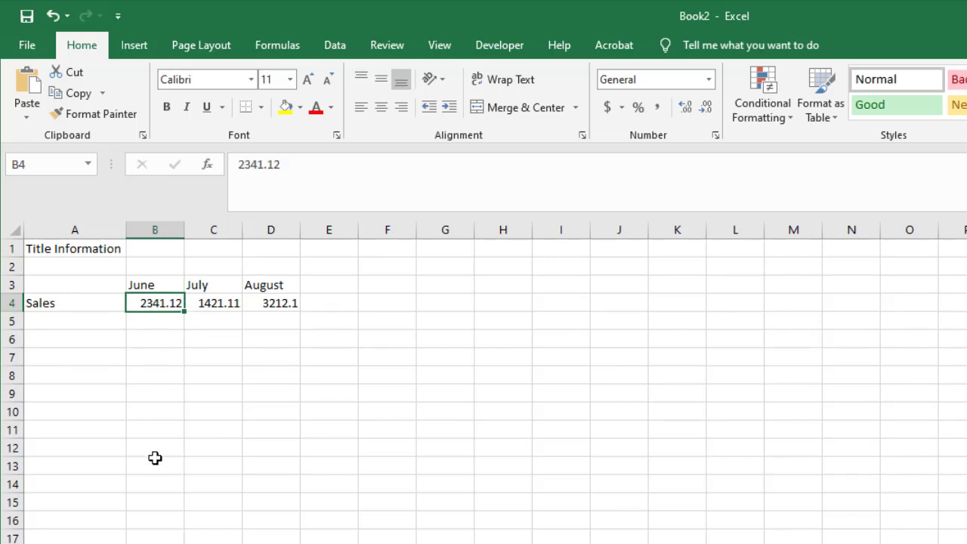
{"action": "left_click", "coordinate": [280, 304], "text": "shift"}
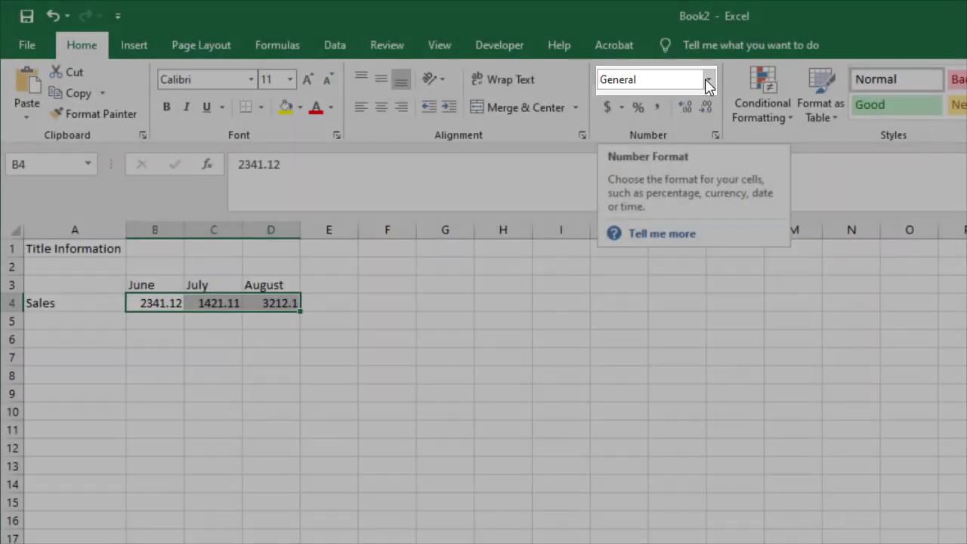
{"action": "left_click", "coordinate": [709, 81]}
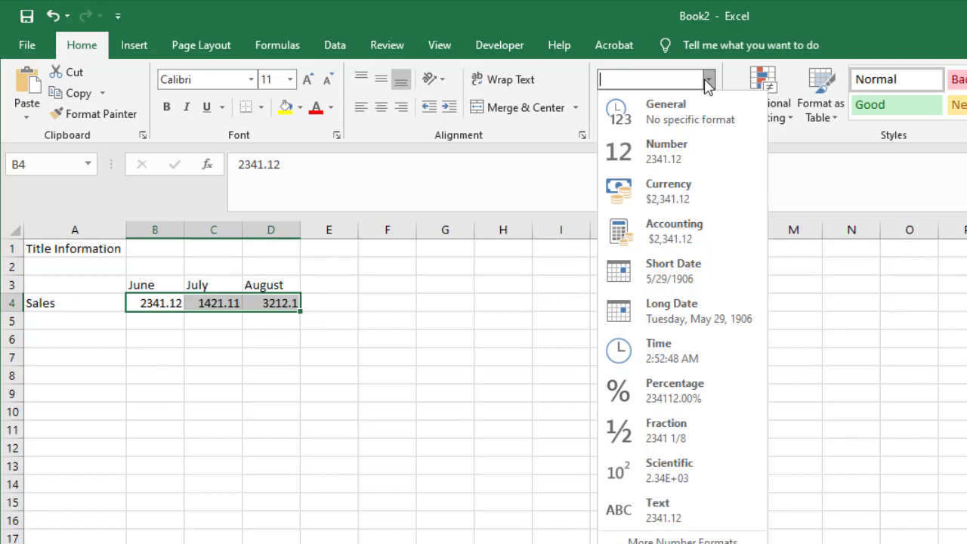
{"action": "left_click", "coordinate": [718, 78]}
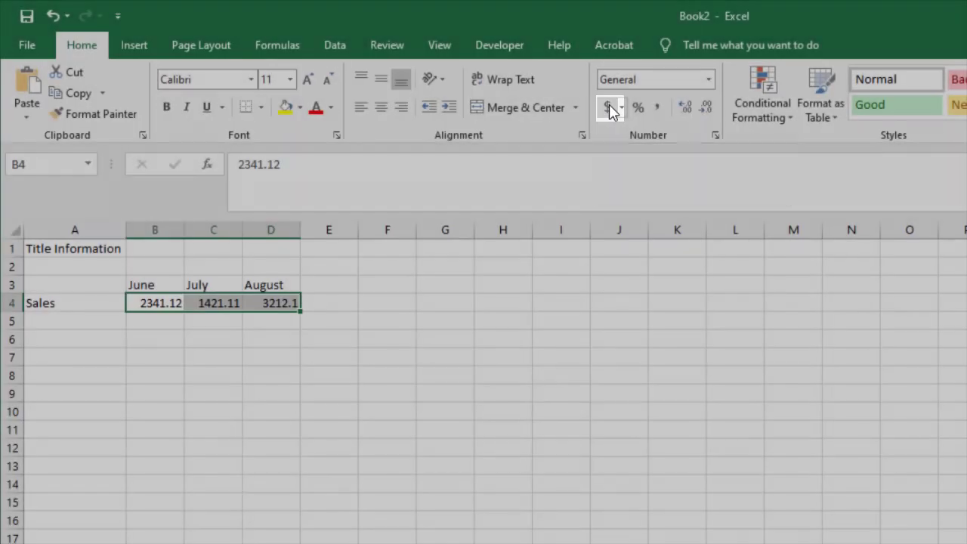
{"action": "left_click", "coordinate": [609, 109]}
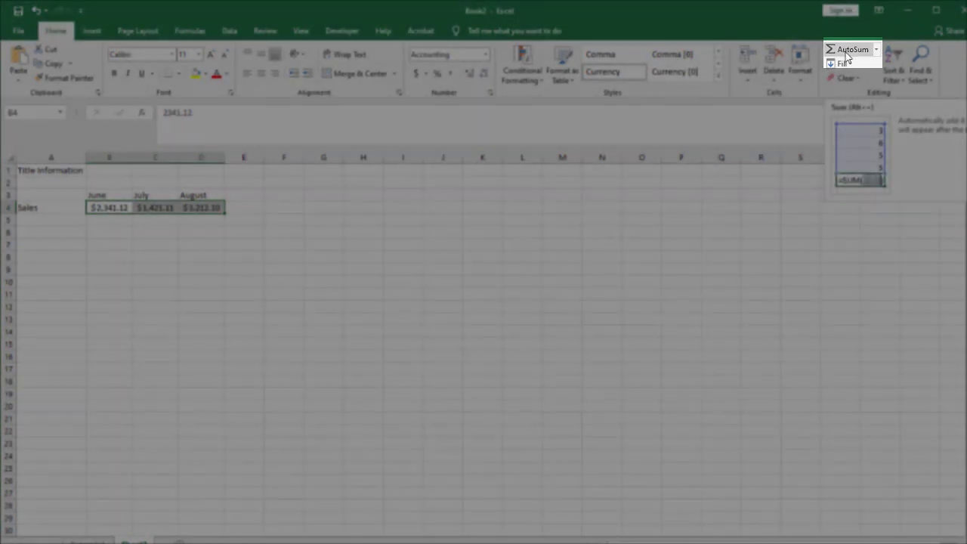
- Total the sales values from B4 to D4 in cell E4 with AutoSum, autofit column E and inspect the sum formula
{"action": "left_click", "coordinate": [847, 57]}
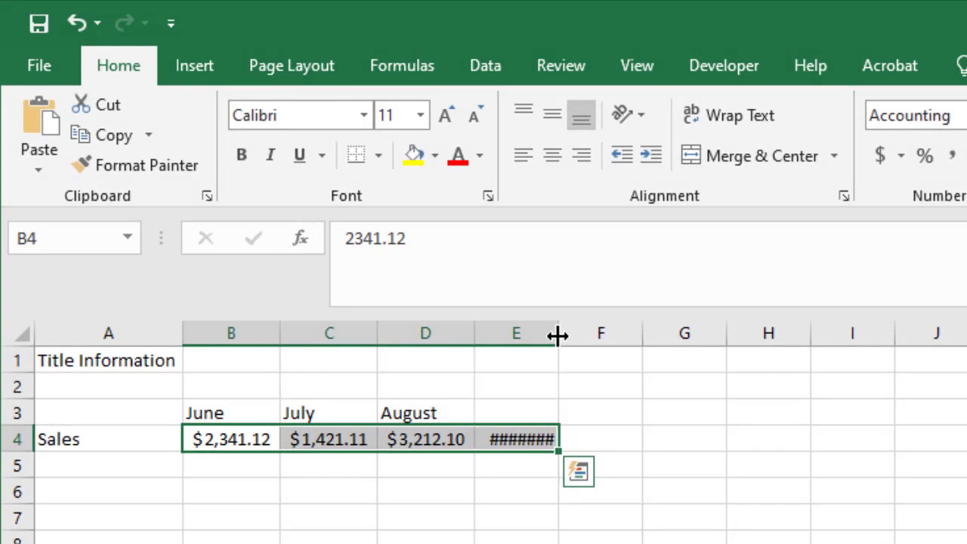
{"action": "double_click", "coordinate": [558, 335]}
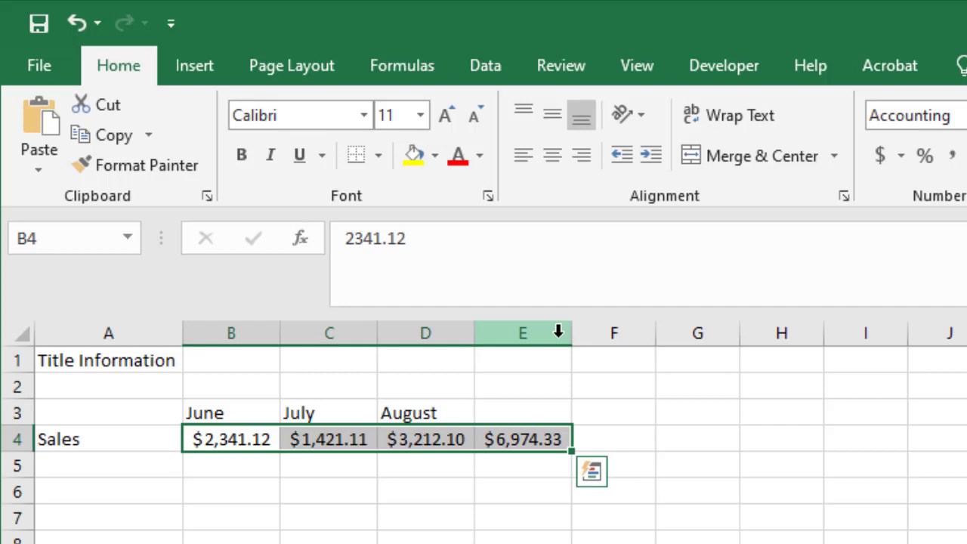
{"action": "left_click", "coordinate": [542, 437]}
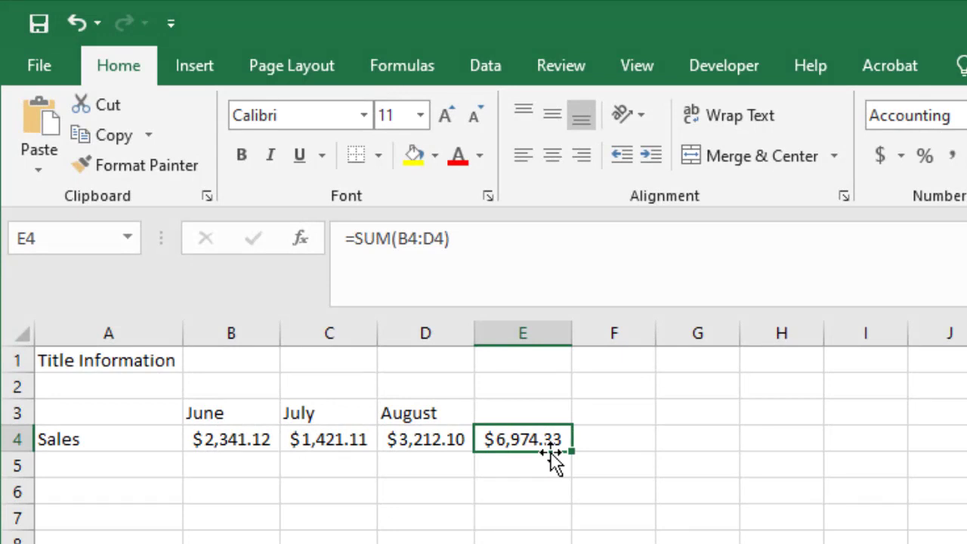
- Change the July sales value in cell C4 to 2821.11
{"action": "left_click", "coordinate": [309, 440]}
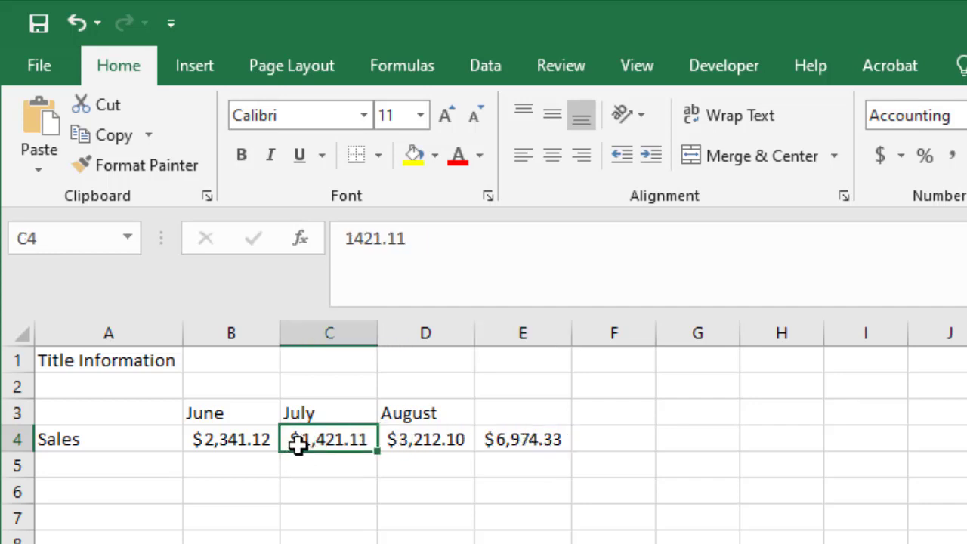
{"action": "double_click", "coordinate": [316, 440]}
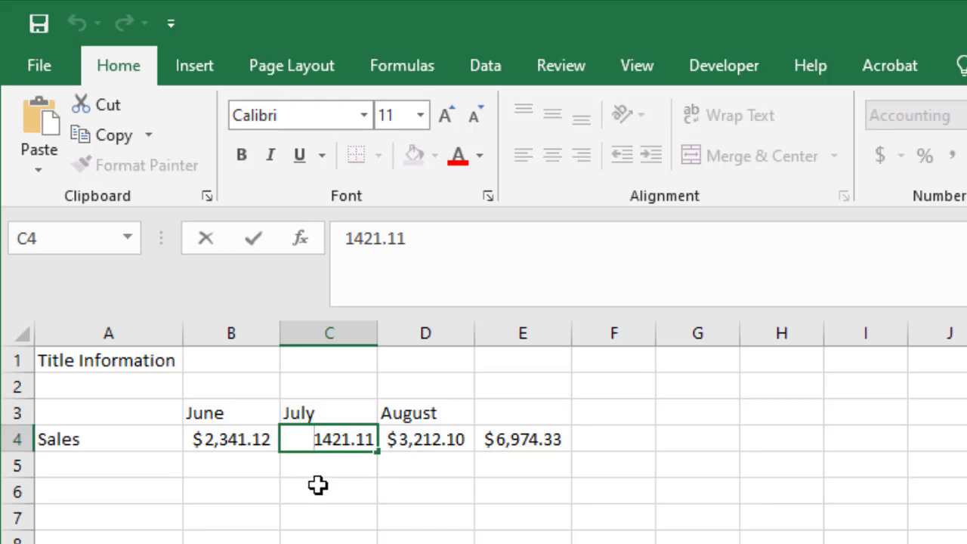
{"action": "key", "text": "Right"}
{"action": "key", "text": "BackSpace"}
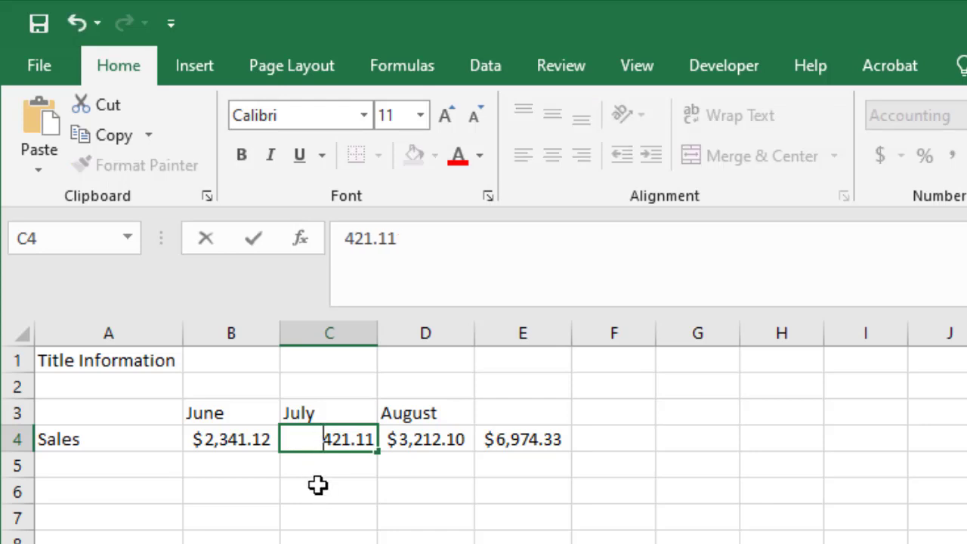
{"action": "type", "text": "2"}
{"action": "key", "text": "Delete"}
{"action": "type", "text": "8"}
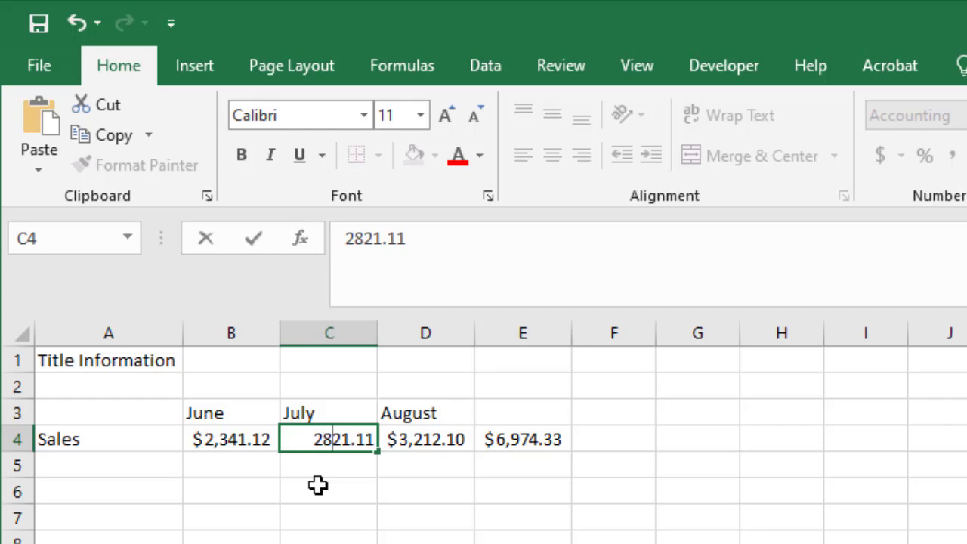
{"action": "key", "text": "Return"}
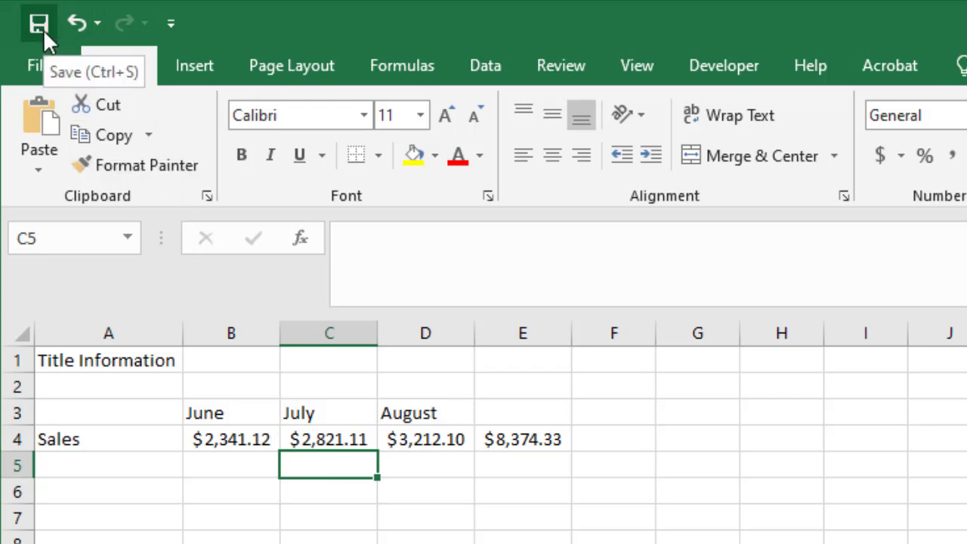
- Open the workbook's file management view with the save options
{"action": "left_click", "coordinate": [40, 66]}
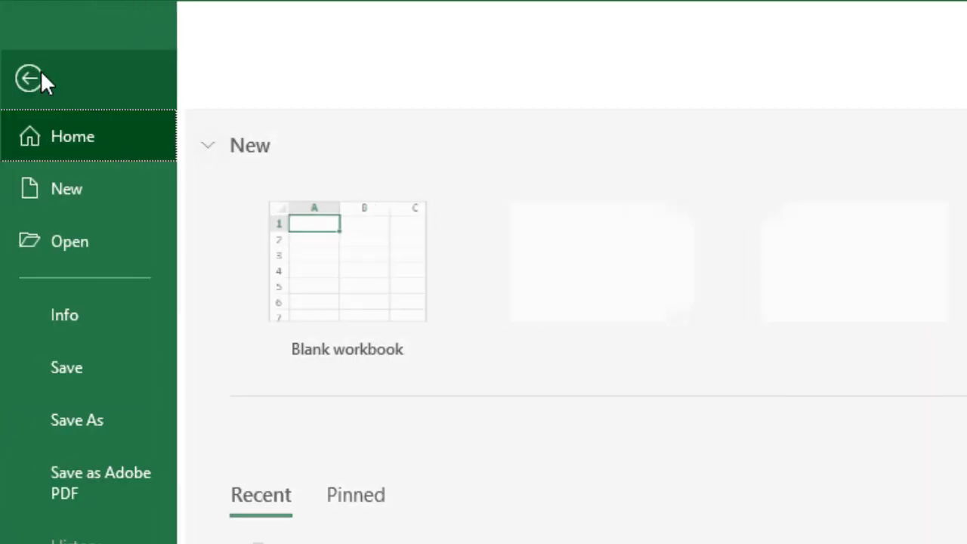